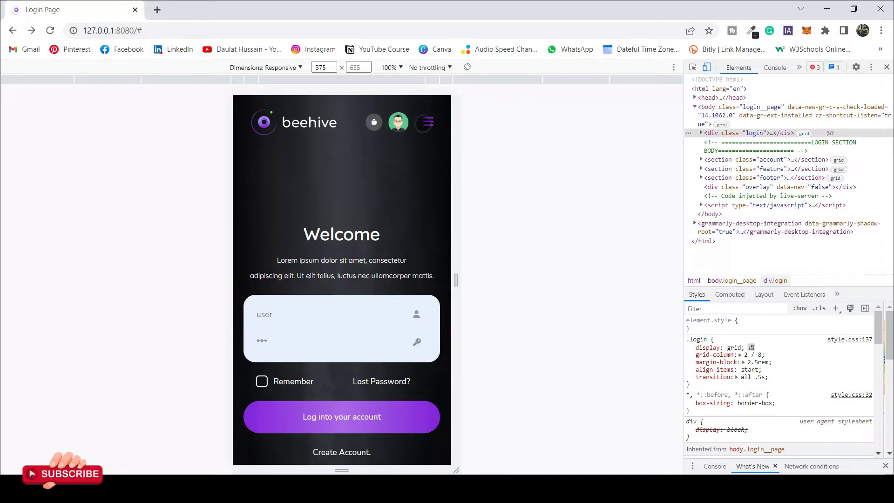
Open the login page's side menu and toggle the Network submenu open and closed
{"action": "left_click", "coordinate": [426, 122]}
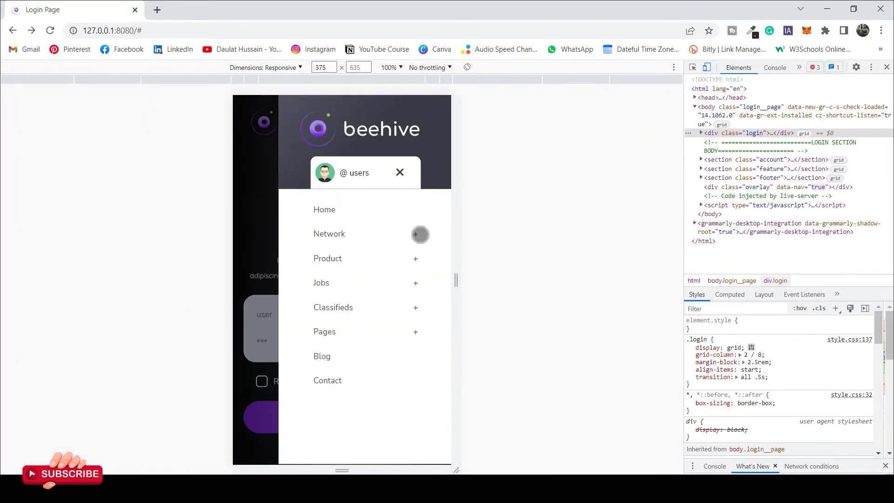
{"action": "left_click", "coordinate": [416, 233]}
{"action": "left_click", "coordinate": [368, 240]}
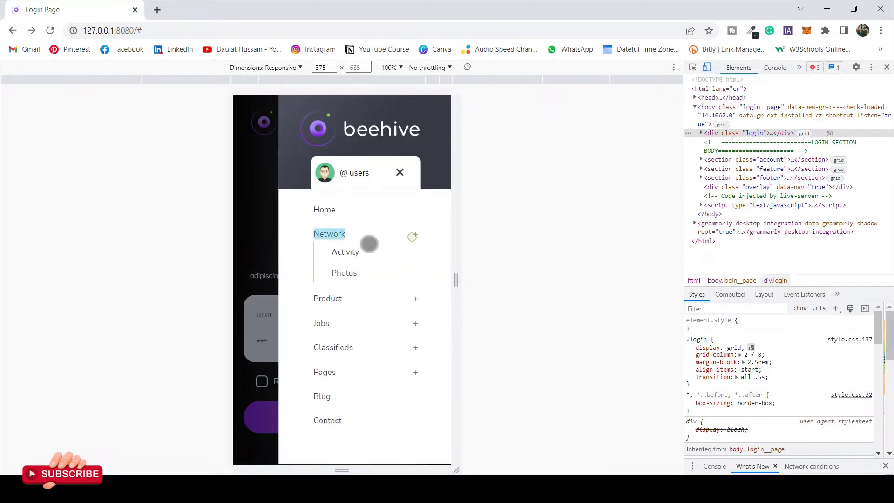
{"action": "left_click", "coordinate": [416, 234]}
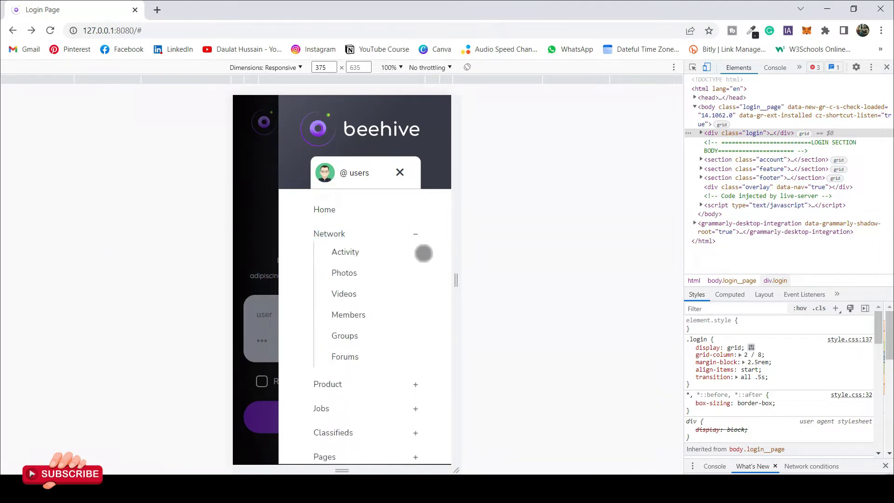
{"action": "left_click", "coordinate": [418, 236]}
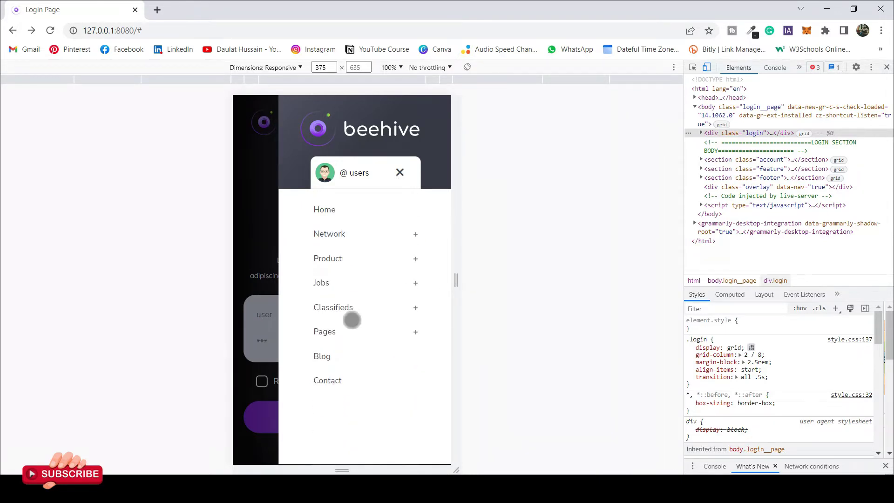
Close the side menu, tick Remember, and go to the account registration page
{"action": "left_click", "coordinate": [242, 208]}
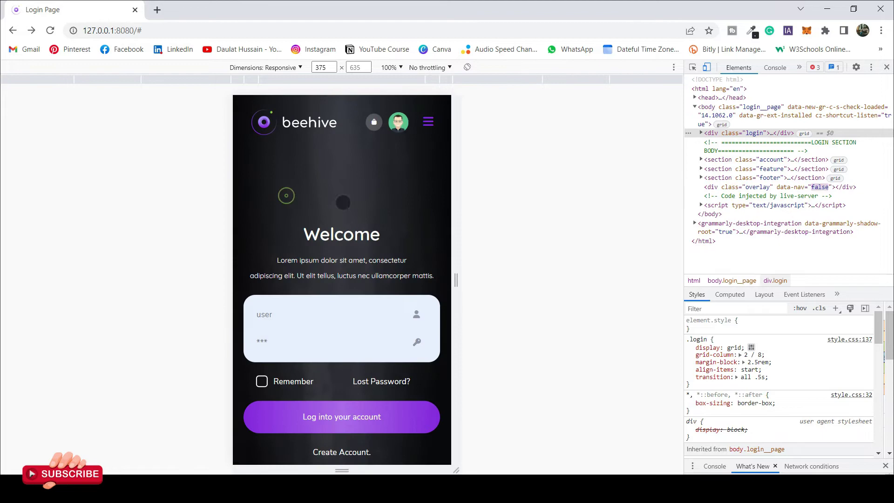
{"action": "left_click", "coordinate": [262, 381]}
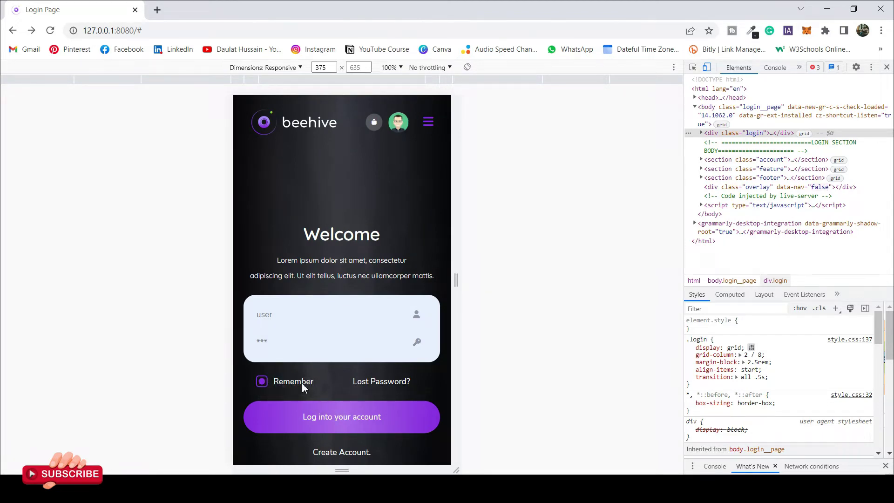
{"action": "scroll", "coordinate": [342, 298], "scroll_direction": "down", "scroll_amount": 5}
{"action": "scroll", "coordinate": [343, 298], "scroll_direction": "up", "scroll_amount": 5}
{"action": "scroll", "coordinate": [342, 299], "scroll_direction": "up", "scroll_amount": 2}
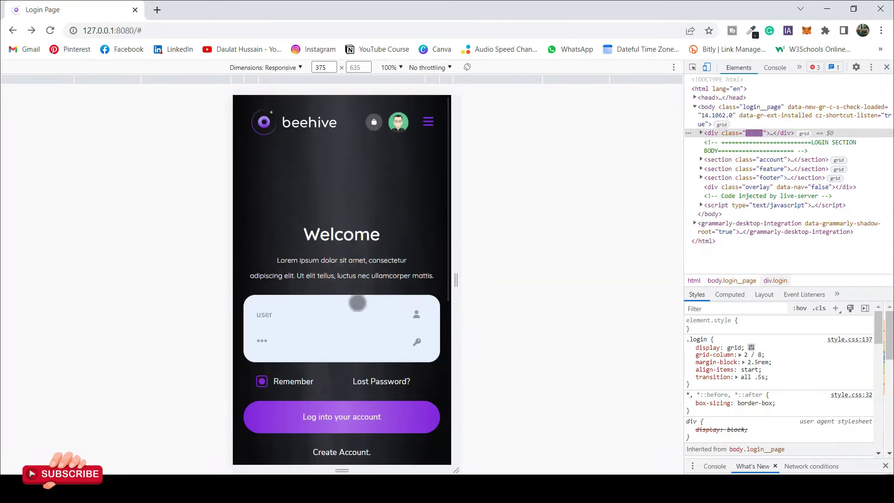
{"action": "scroll", "coordinate": [344, 310], "scroll_direction": "down", "scroll_amount": 5}
{"action": "left_click", "coordinate": [342, 218]}
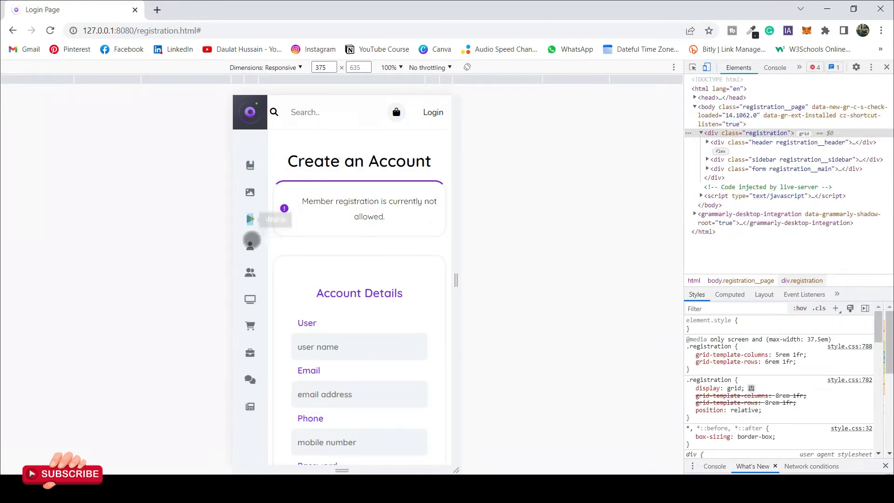
{"action": "scroll", "coordinate": [336, 287], "scroll_direction": "down", "scroll_amount": 5}
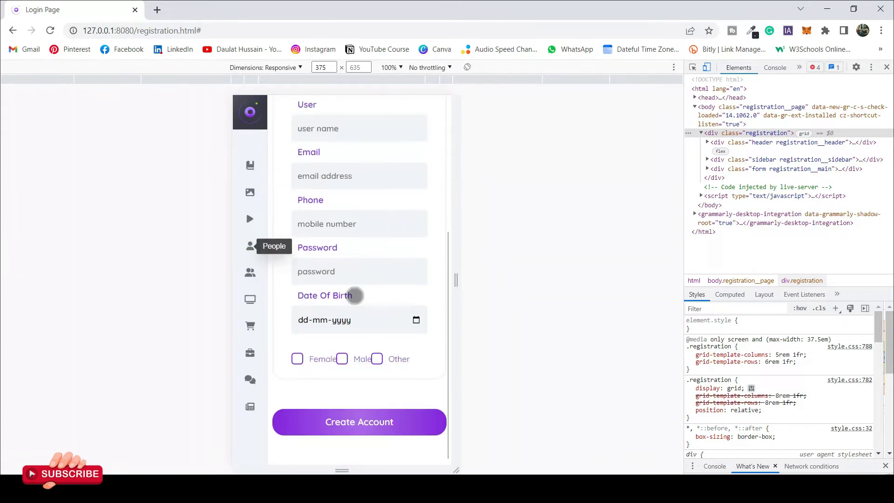
Select Other as the gender on the registration form, then change it to Male
{"action": "left_click", "coordinate": [377, 359]}
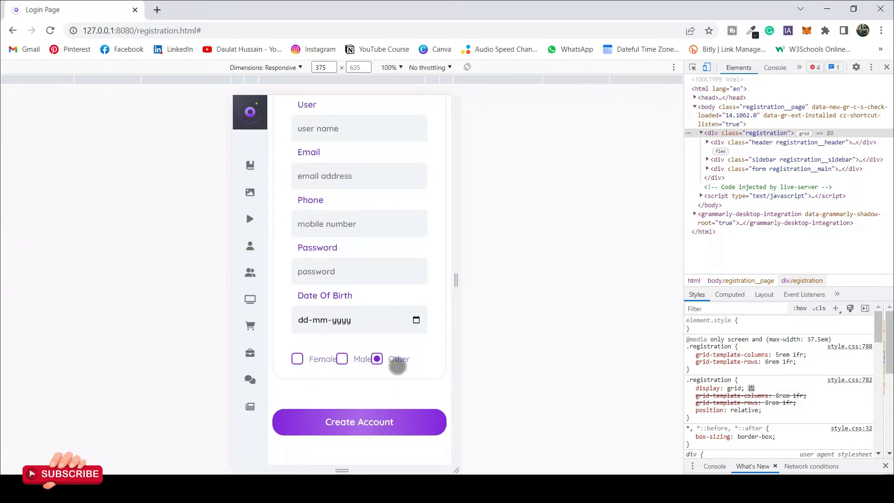
{"action": "left_click", "coordinate": [343, 358]}
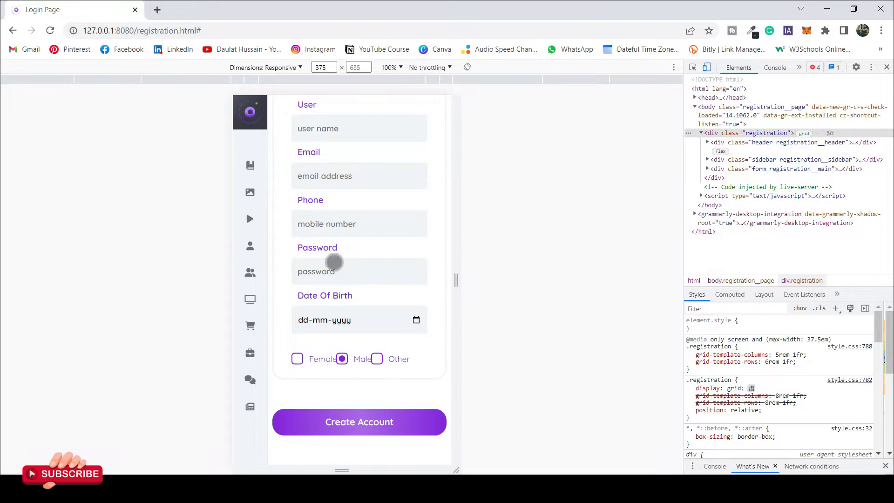
{"action": "scroll", "coordinate": [334, 262], "scroll_direction": "up", "scroll_amount": 5}
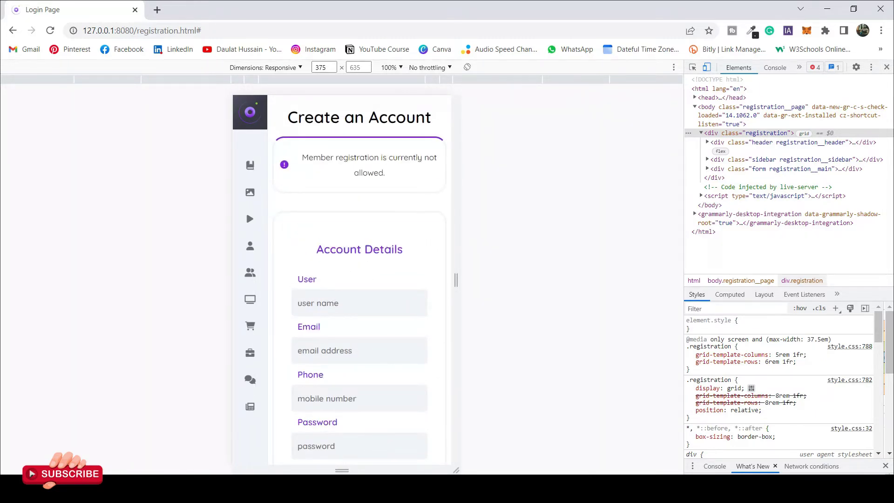
Paste the commented tap-highlight and link-outline rules below the body rule in _base.scss
{"action": "key", "text": "alt+Tab"}
{"action": "scroll", "coordinate": [567, 130], "scroll_direction": "up", "scroll_amount": 3}
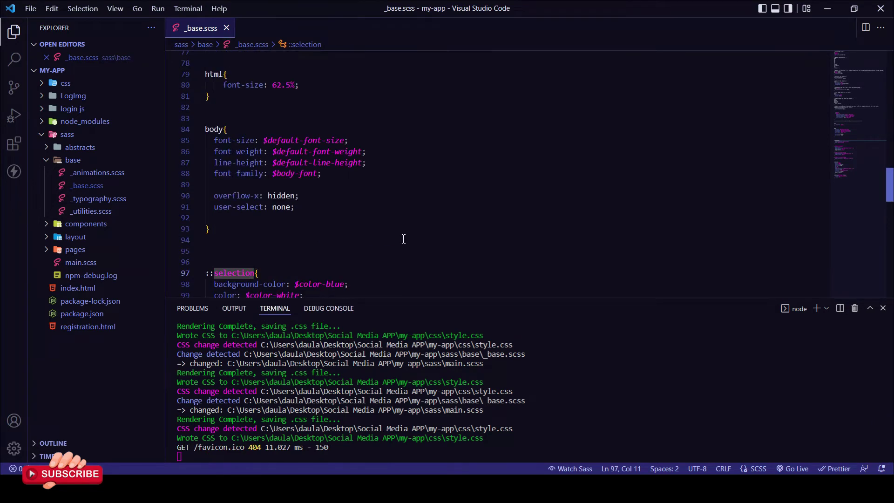
{"action": "scroll", "coordinate": [232, 206], "scroll_direction": "down", "scroll_amount": 2}
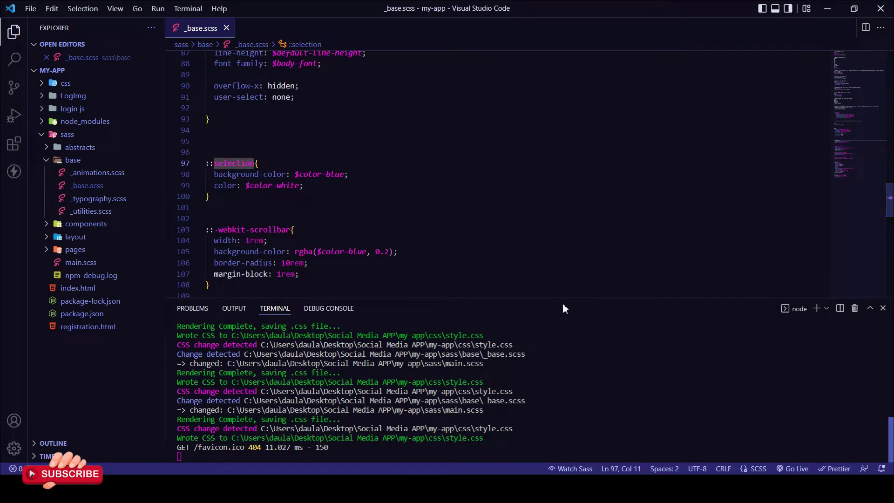
{"action": "left_click_drag", "start_coordinate": [563, 299], "coordinate": [579, 462]}
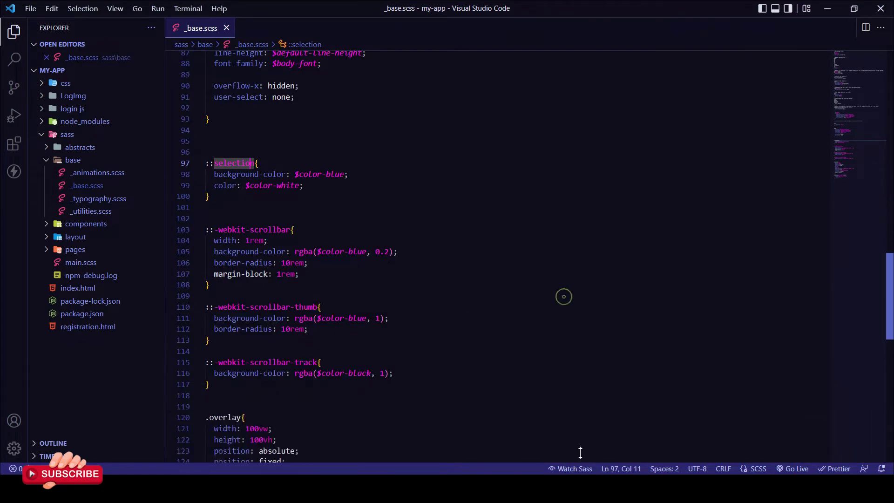
{"action": "key", "text": "ctrl+shift+Return"}
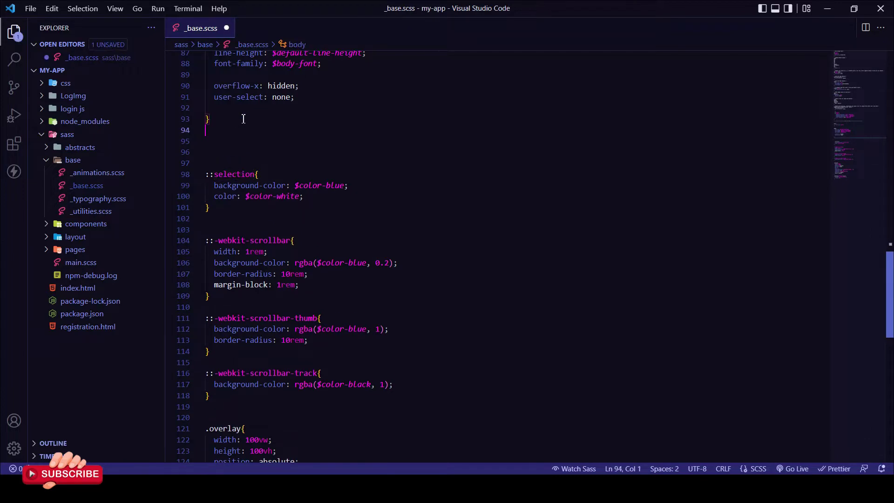
{"action": "key", "text": "ctrl+shift+Return"}
{"action": "key", "text": "ctrl+shift+Return"}
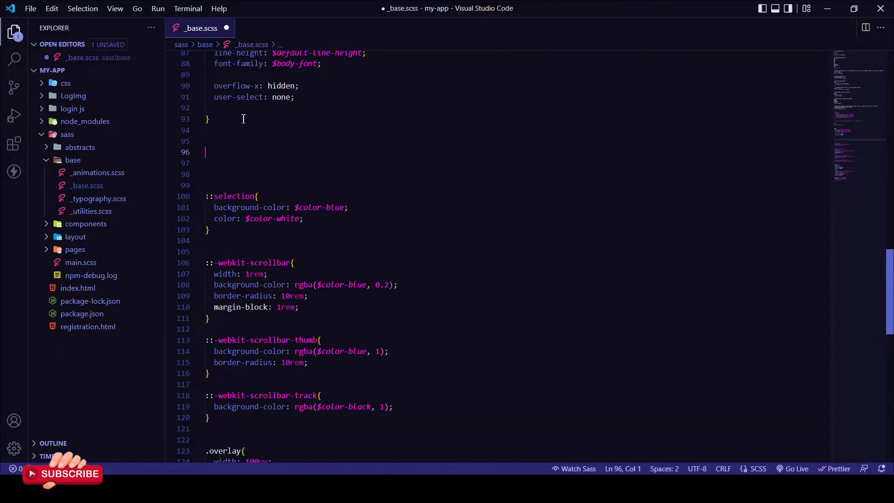
{"action": "type", "text": "// *{ //   -webkit-tap-highlight-color: rgba(0, 0, 0, 0); // }  // input, // textarea, // button, // select, // a{ //   -webkit-tap-highlight-color: rgba(0, 0, 0, 0); // }   // a:focus, // a:visited, // a:active{ //   outline: none; // }"}
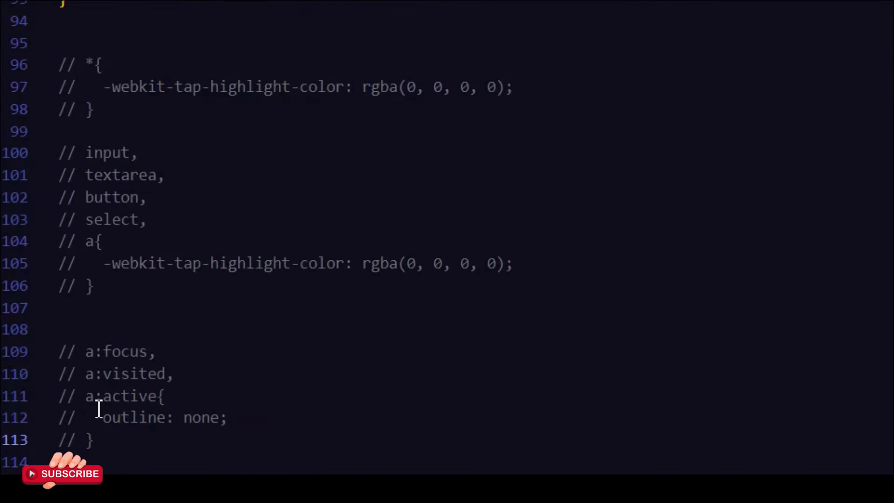
Uncomment the -webkit-tap-highlight-color and a:focus, a:visited, a:active outline rules
{"action": "left_click_drag", "start_coordinate": [223, 340], "coordinate": [231, 245]}
{"action": "left_click_drag", "start_coordinate": [110, 248], "coordinate": [74, 66]}
{"action": "key", "text": "ctrl+slash"}
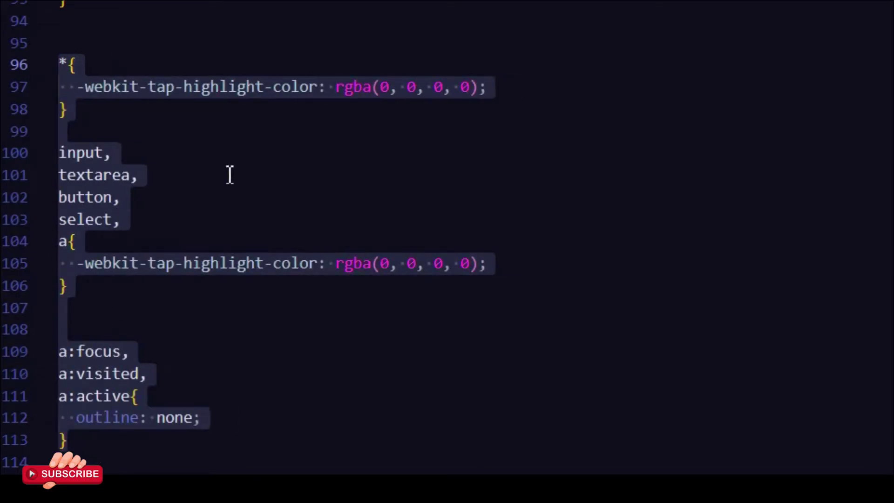
{"action": "left_click", "coordinate": [256, 206]}
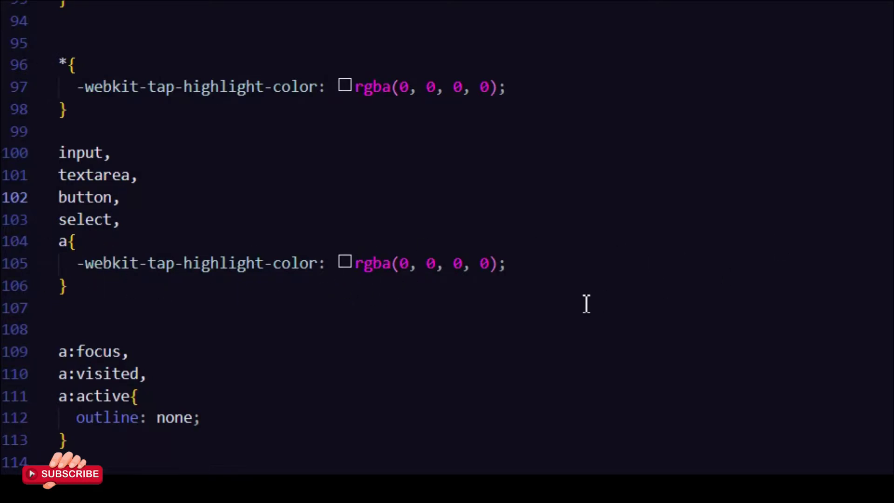
{"action": "scroll", "coordinate": [655, 296], "scroll_direction": "down", "scroll_amount": 1}
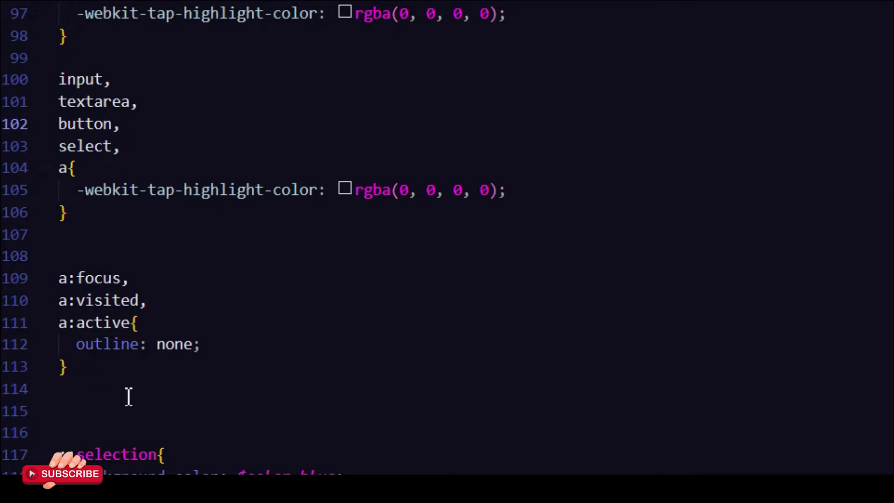
{"action": "left_click", "coordinate": [182, 396]}
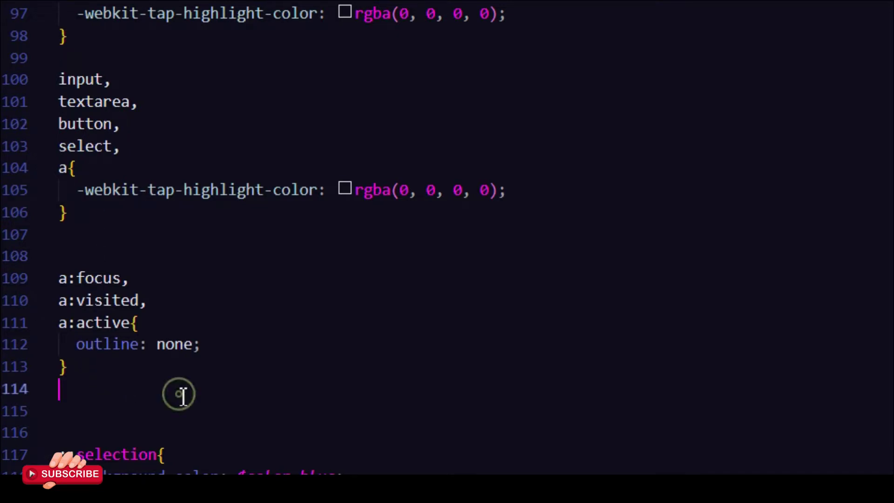
Stop the running build, clear the terminal with cls, and relaunch it with npm start
{"action": "key", "text": "ctrl+grave"}
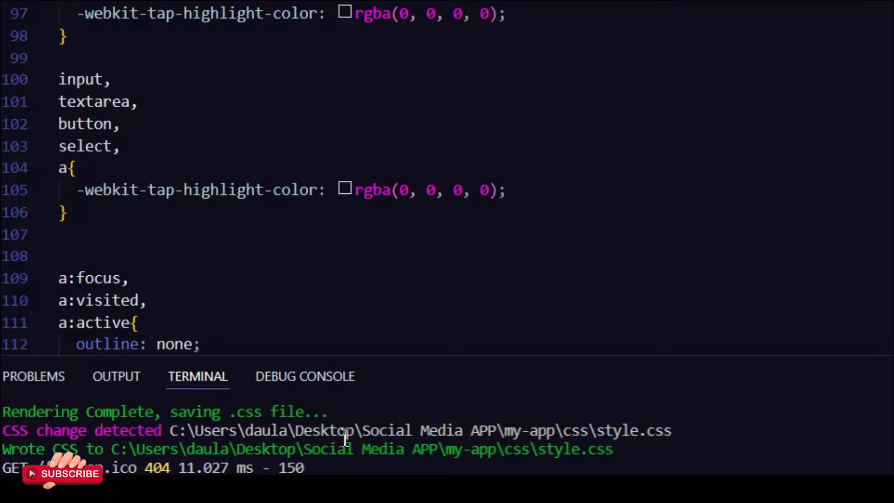
{"action": "key", "text": "ctrl+c"}
{"action": "key", "text": "ctrl+c"}
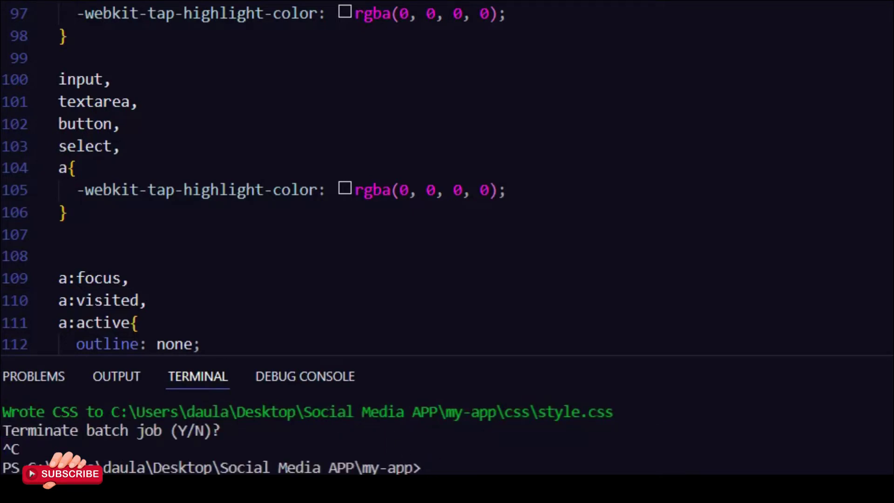
{"action": "type", "text": "cls"}
{"action": "key", "text": "Return"}
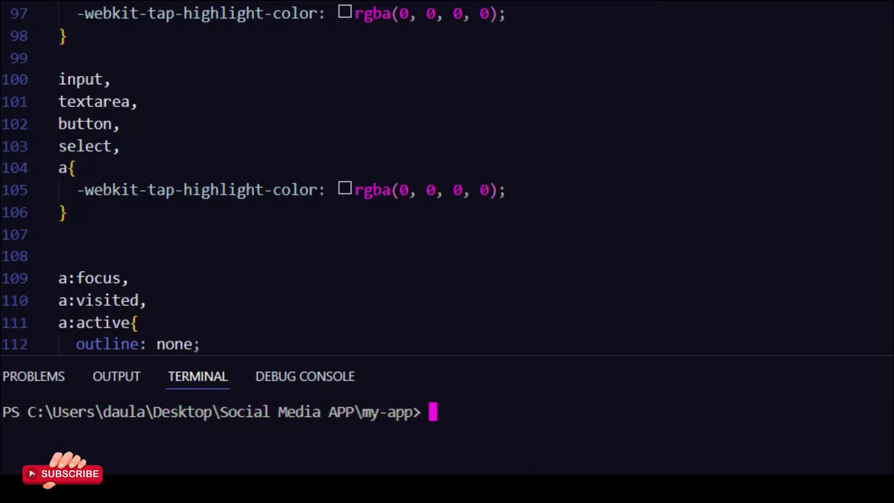
{"action": "type", "text": "npm s"}
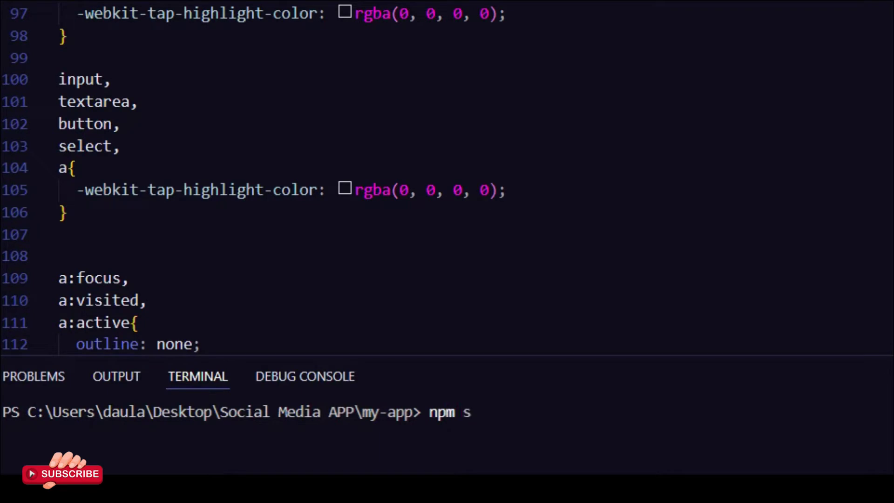
{"action": "type", "text": "tar"}
{"action": "key", "text": "Return"}
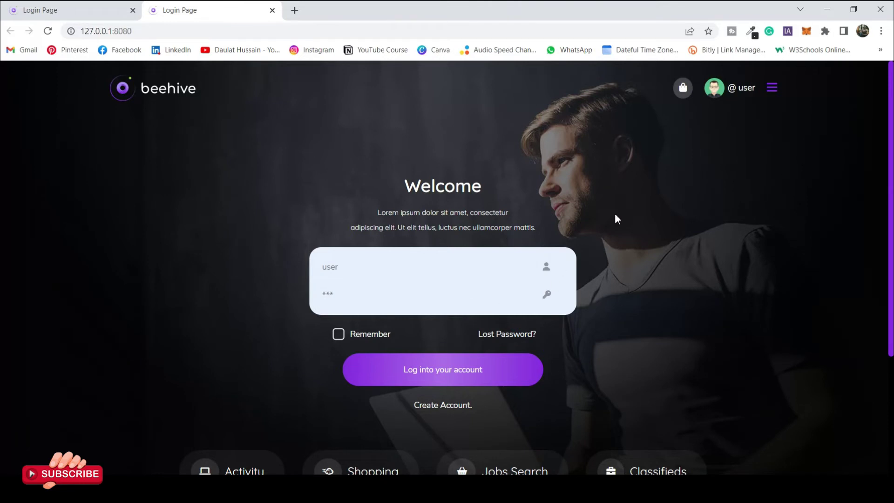
Open the Create an Account page and launch Chrome's developer tools on it
{"action": "left_click", "coordinate": [441, 409]}
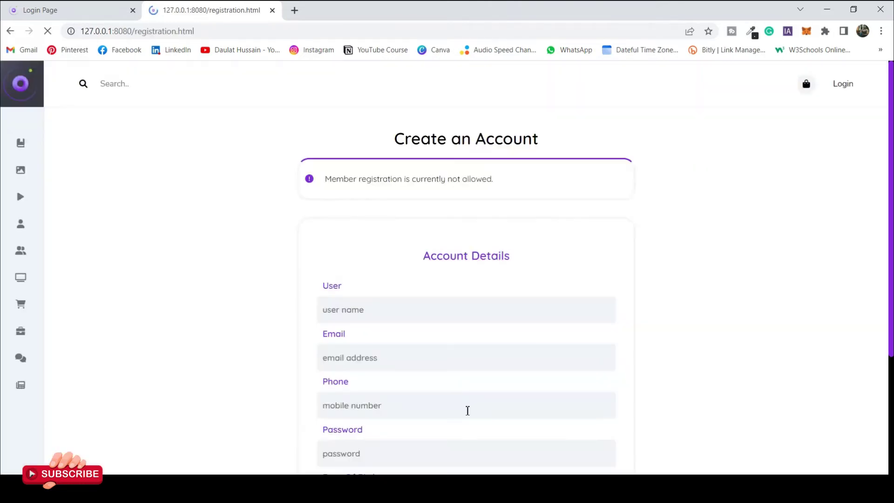
{"action": "scroll", "coordinate": [447, 245], "scroll_direction": "down", "scroll_amount": 3}
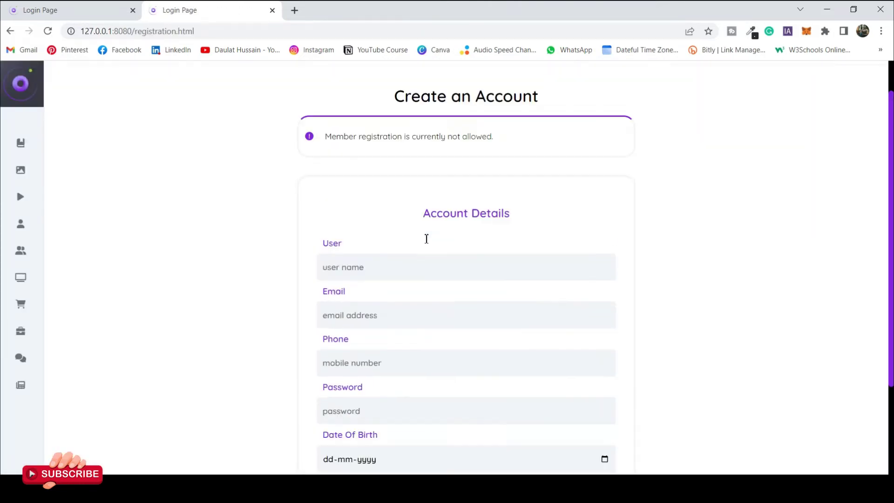
{"action": "scroll", "coordinate": [426, 231], "scroll_direction": "up", "scroll_amount": 1}
{"action": "scroll", "coordinate": [426, 231], "scroll_direction": "down", "scroll_amount": 3}
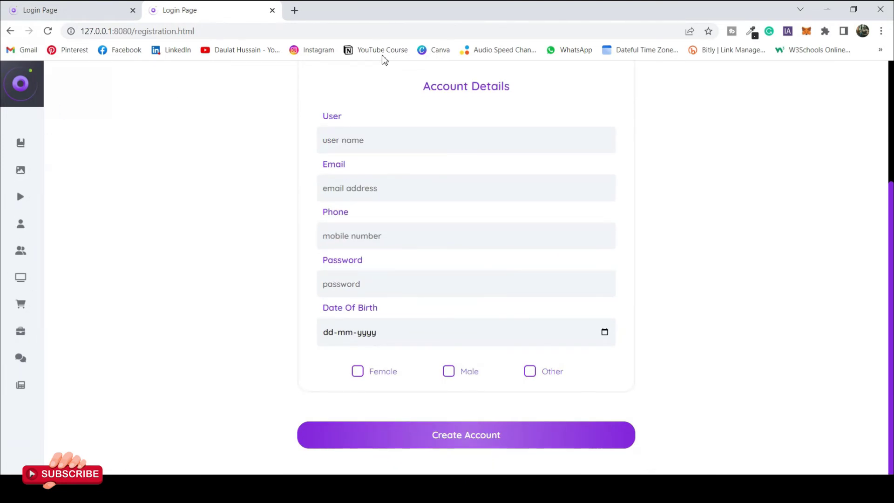
{"action": "right_click", "coordinate": [725, 225]}
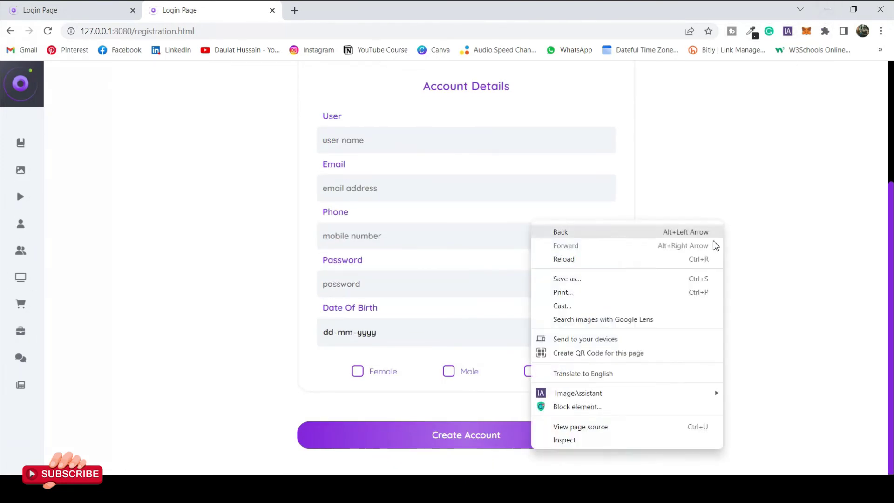
{"action": "left_click", "coordinate": [641, 428]}
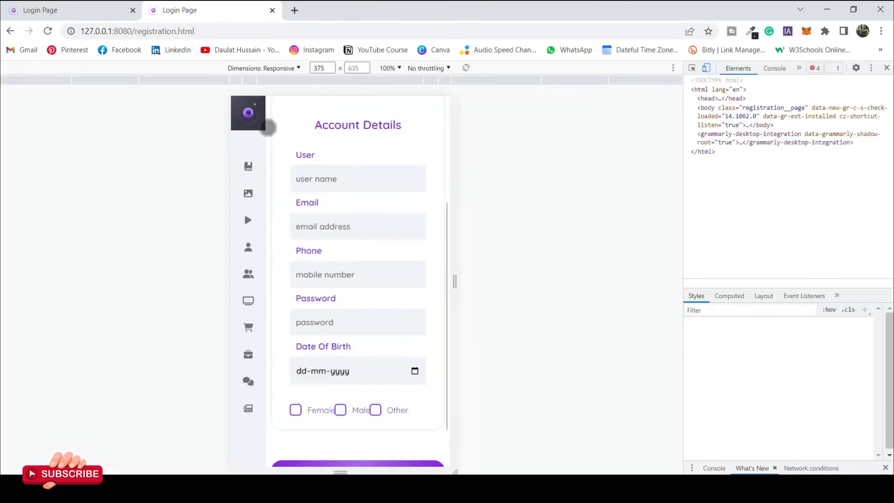
Inspect the main container in 375px mobile view and tap the gender checkboxes
{"action": "left_click", "coordinate": [591, 189]}
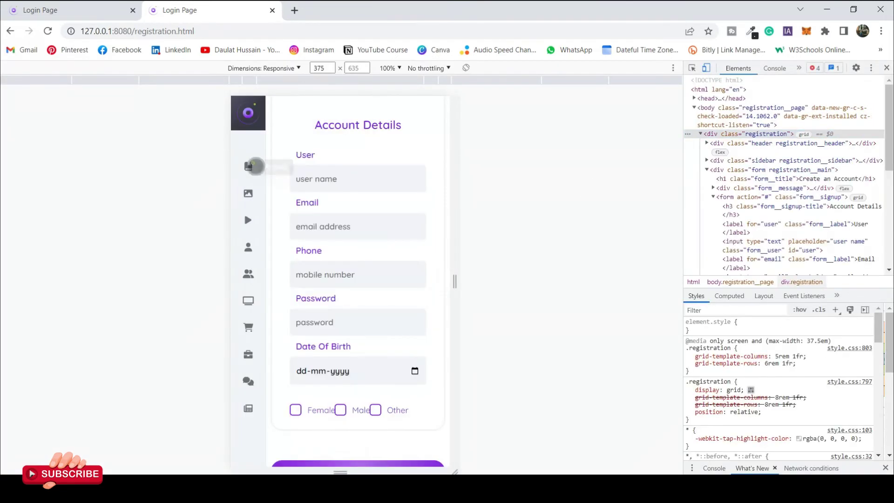
{"action": "scroll", "coordinate": [341, 280], "scroll_direction": "up", "scroll_amount": 5}
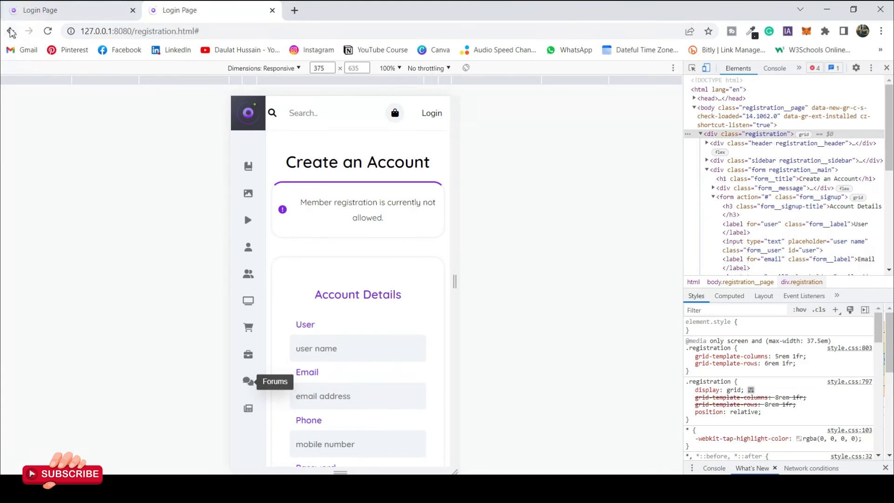
{"action": "scroll", "coordinate": [349, 314], "scroll_direction": "down", "scroll_amount": 3}
{"action": "scroll", "coordinate": [335, 188], "scroll_direction": "down", "scroll_amount": 2}
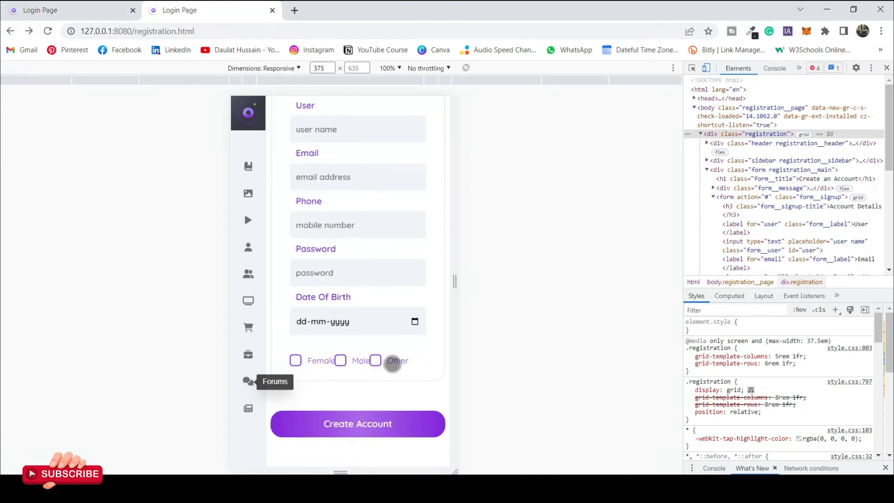
{"action": "left_click", "coordinate": [375, 360]}
{"action": "left_click", "coordinate": [296, 360]}
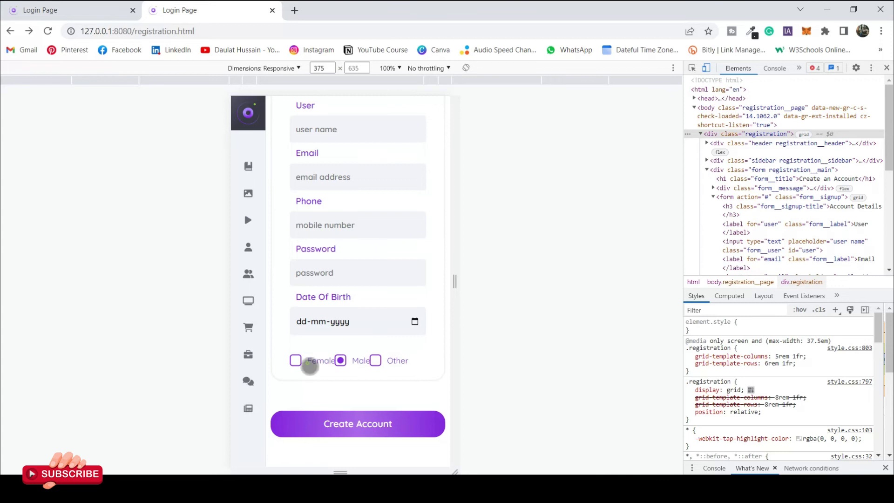
{"action": "scroll", "coordinate": [365, 264], "scroll_direction": "up", "scroll_amount": 1}
{"action": "scroll", "coordinate": [366, 264], "scroll_direction": "up", "scroll_amount": 4}
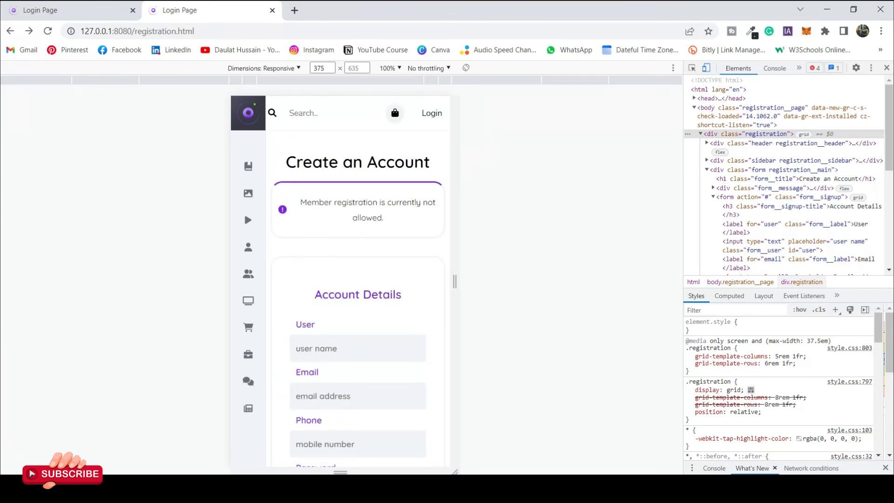
Back in _base.scss, select from line 114 to the end, shrink the terminal, then deselect
{"action": "key", "text": "alt+Tab"}
{"action": "scroll", "coordinate": [228, 196], "scroll_direction": "up", "scroll_amount": 5}
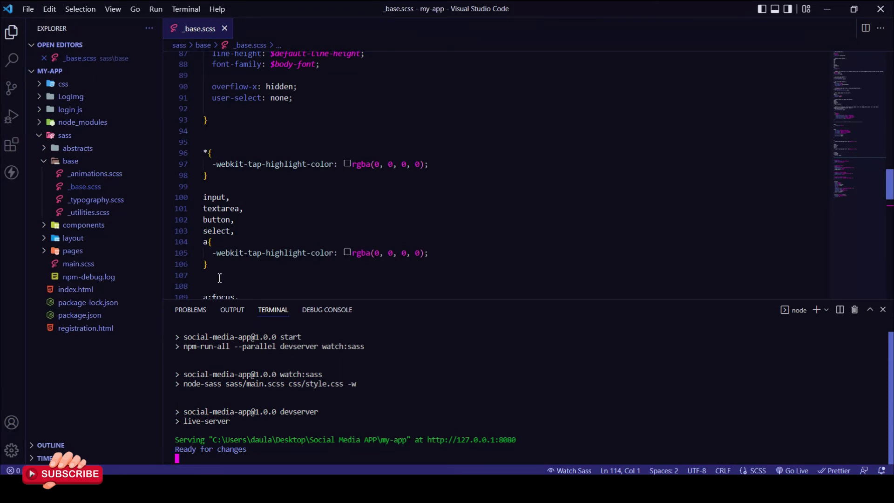
{"action": "scroll", "coordinate": [219, 277], "scroll_direction": "down", "scroll_amount": 3}
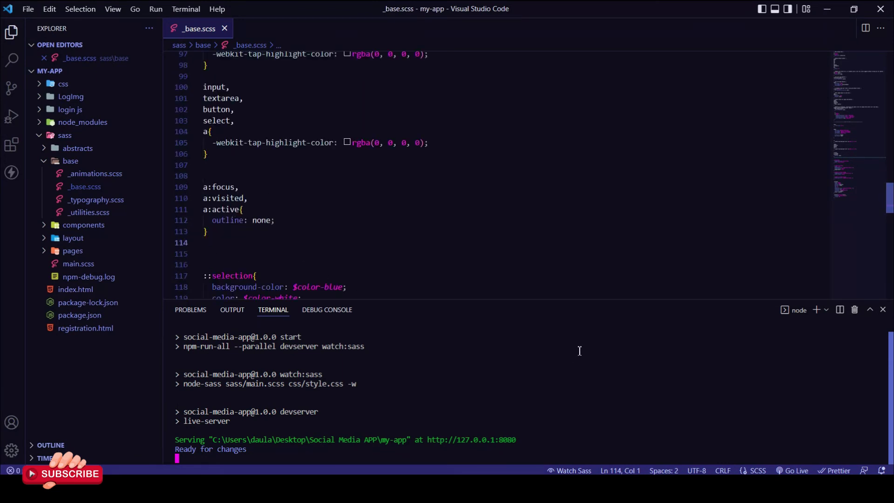
{"action": "key", "text": "ctrl+shift+End"}
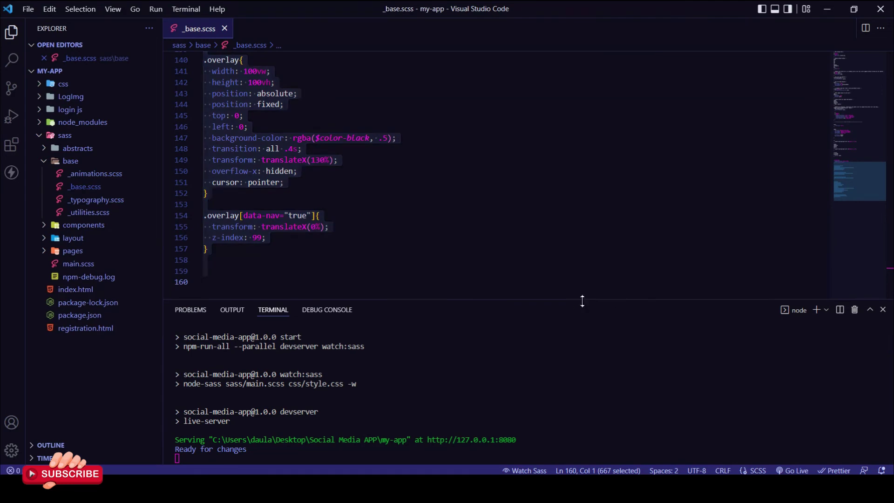
{"action": "left_click_drag", "start_coordinate": [581, 300], "coordinate": [589, 390]}
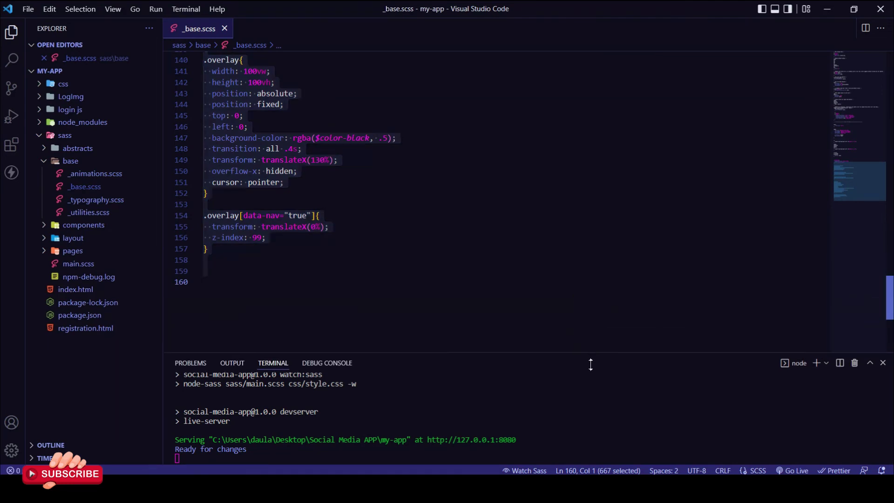
{"action": "left_click", "coordinate": [456, 299]}
{"action": "scroll", "coordinate": [456, 299], "scroll_direction": "up", "scroll_amount": 5}
{"action": "scroll", "coordinate": [458, 280], "scroll_direction": "up", "scroll_amount": 5}
{"action": "scroll", "coordinate": [419, 279], "scroll_direction": "up", "scroll_amount": 3}
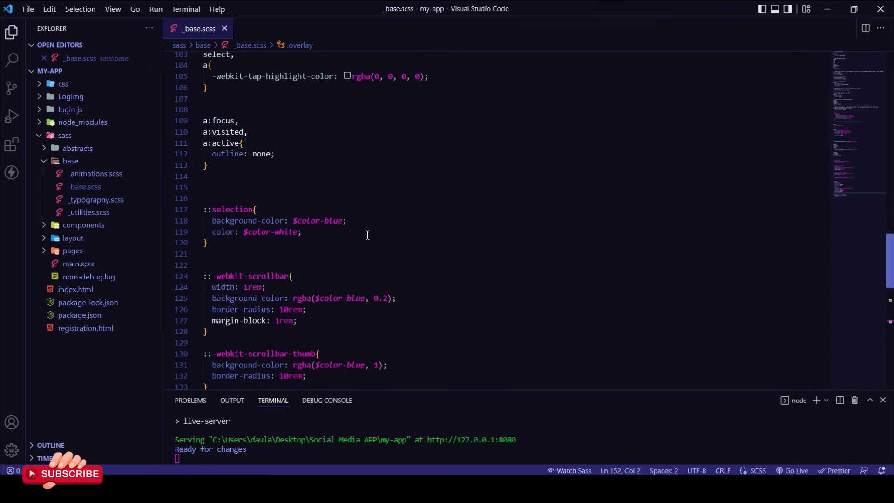